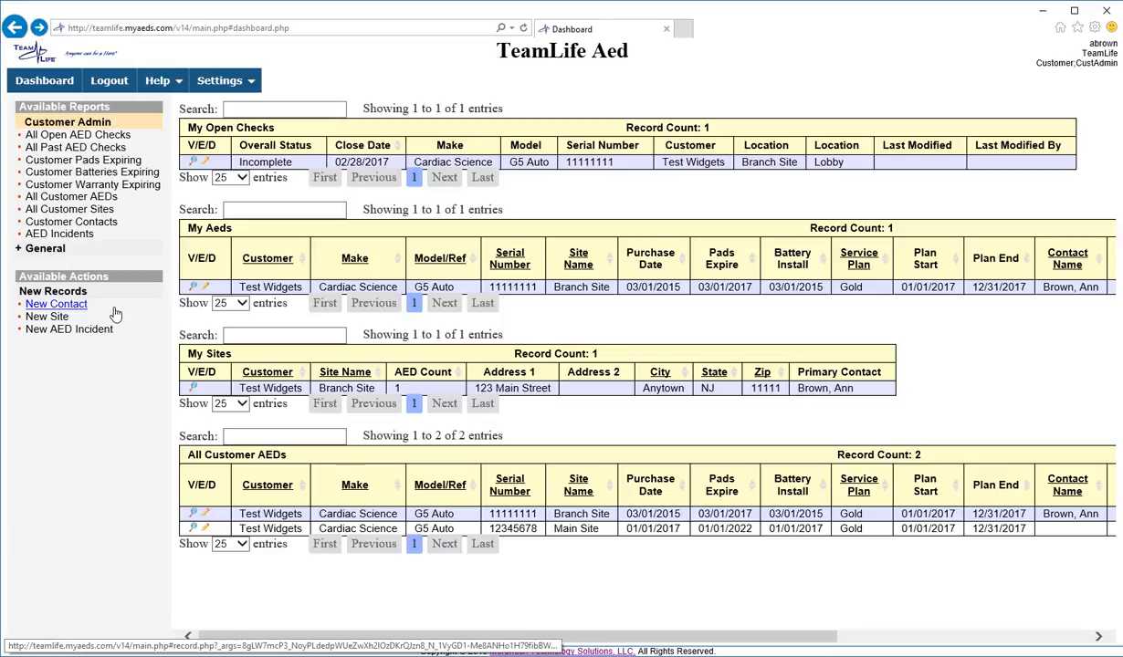
# - Open a blank New Customer Contact form and set its site to Branch Site only, not Main Site
pyautogui.click(77, 308)
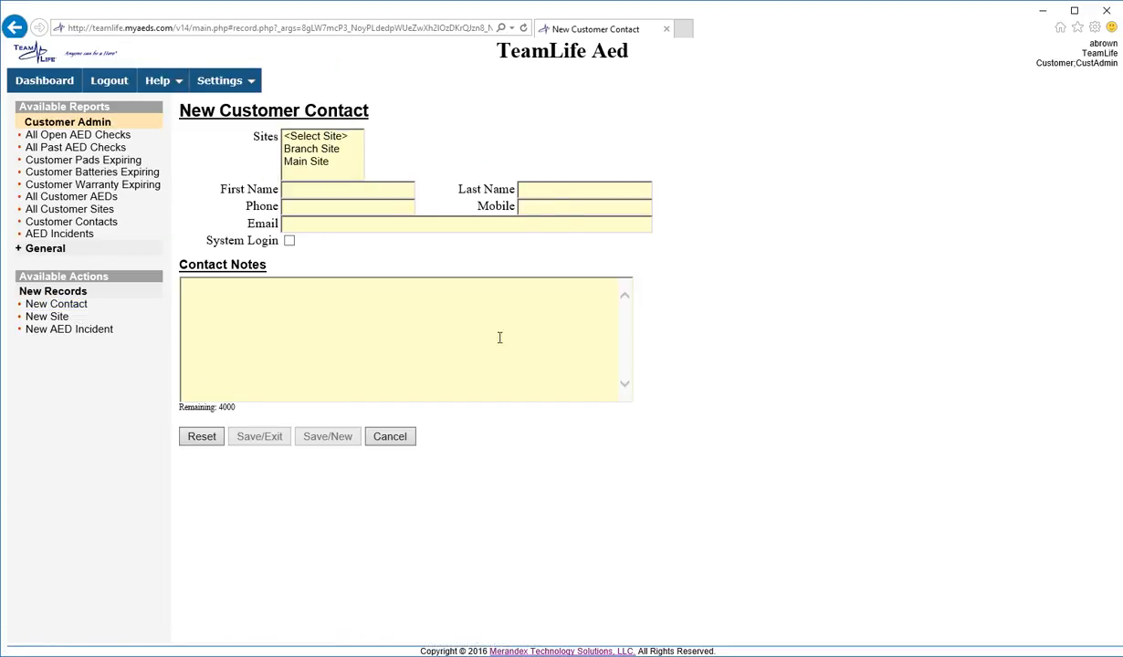
pyautogui.click(327, 151)
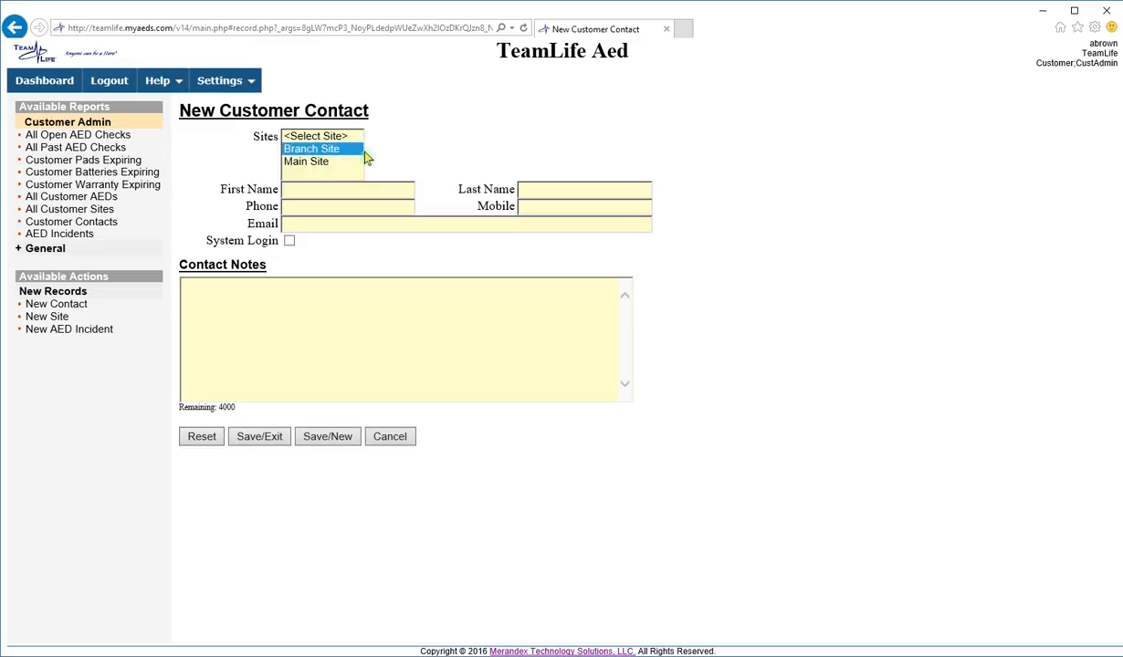
pyautogui.keyDown('ctrl'); pyautogui.click(320, 163); pyautogui.keyUp('ctrl')
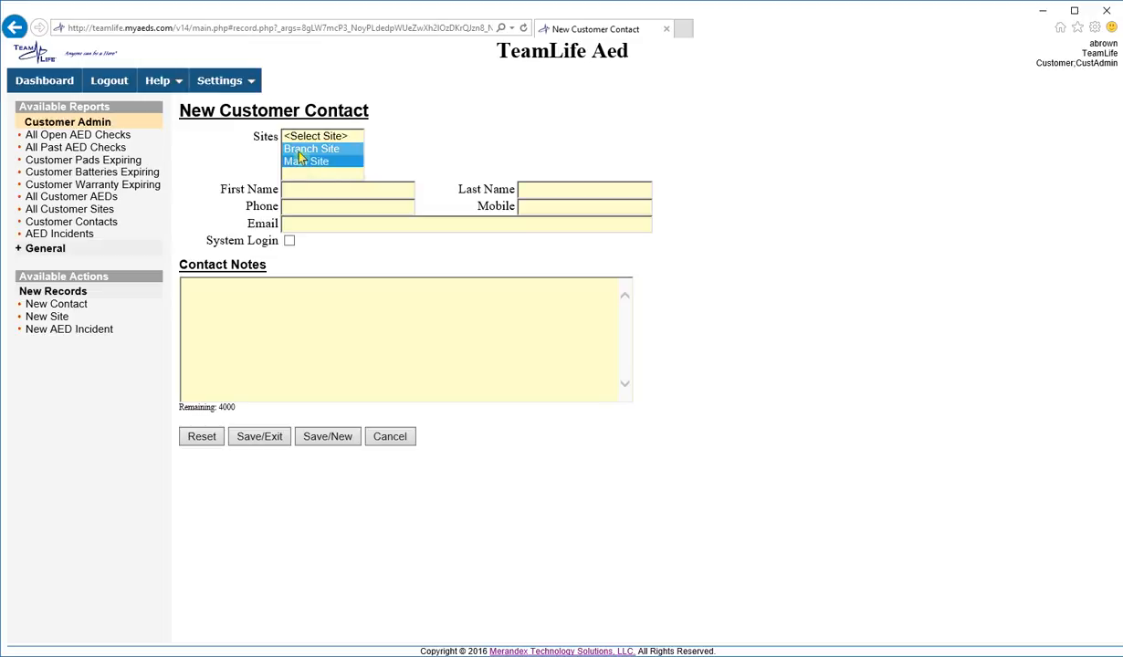
pyautogui.click(307, 151)
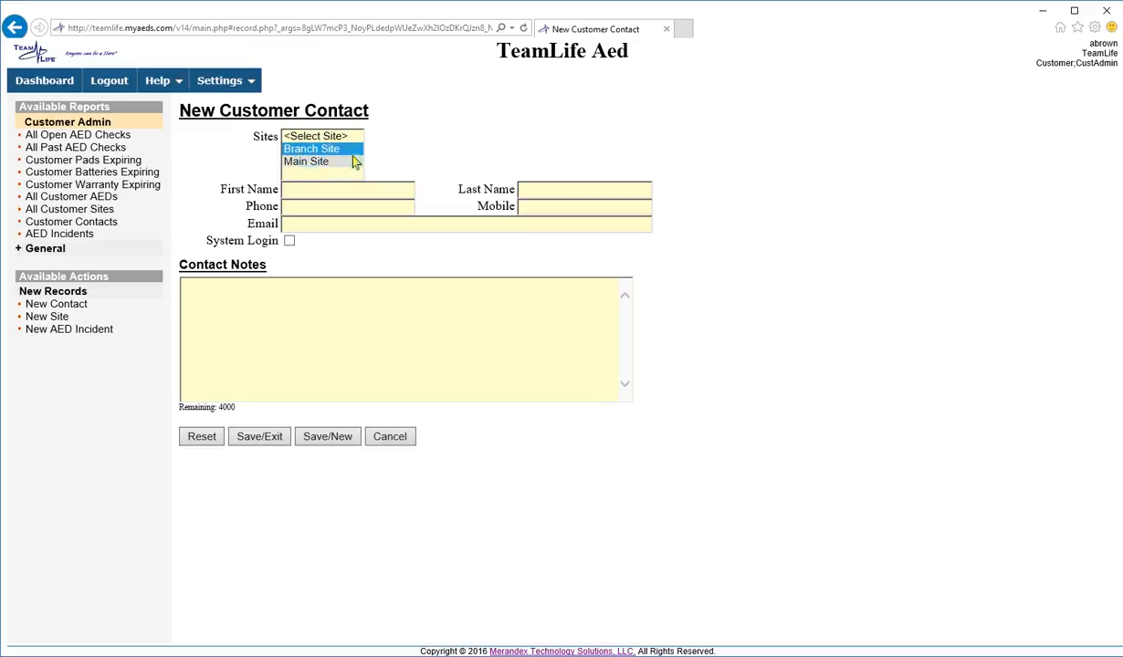
pyautogui.click(313, 160)
pyautogui.click(314, 150)
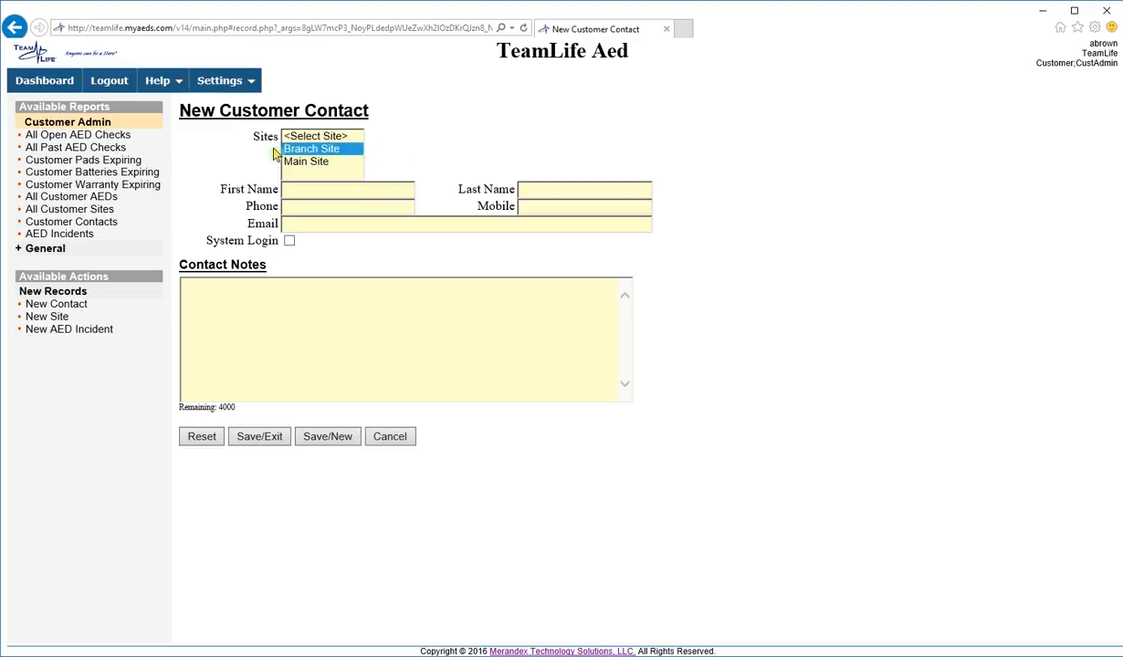
pyautogui.click(289, 190)
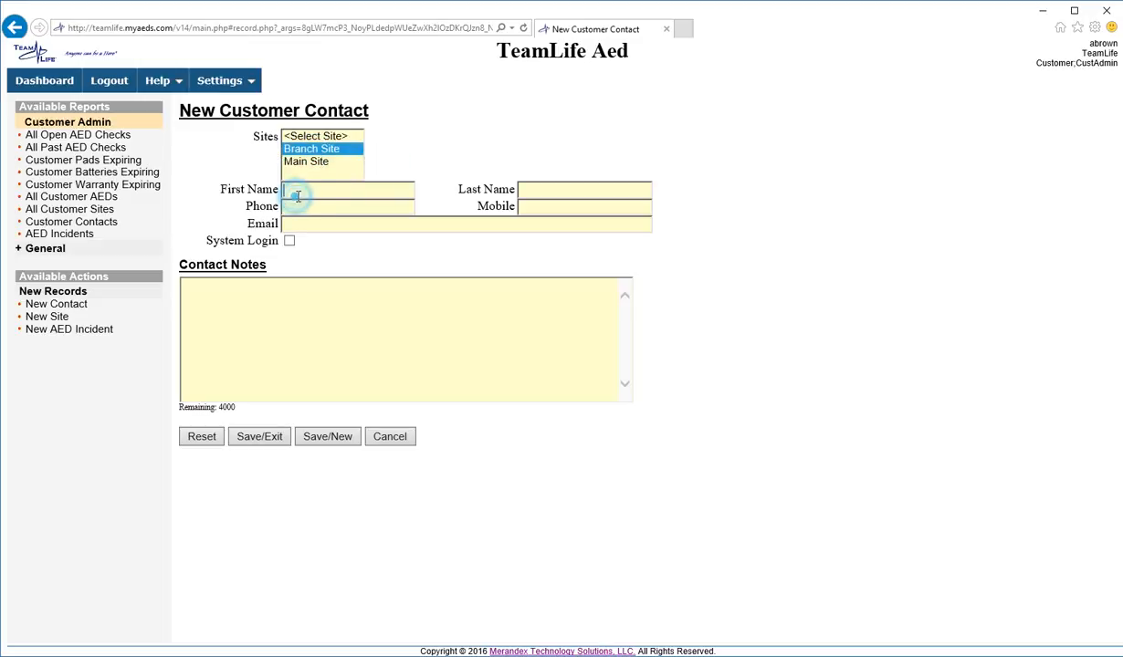
# - Enter the contact's first and last name, leave Mobile and Email empty, and try to save
pyautogui.write('Dav')
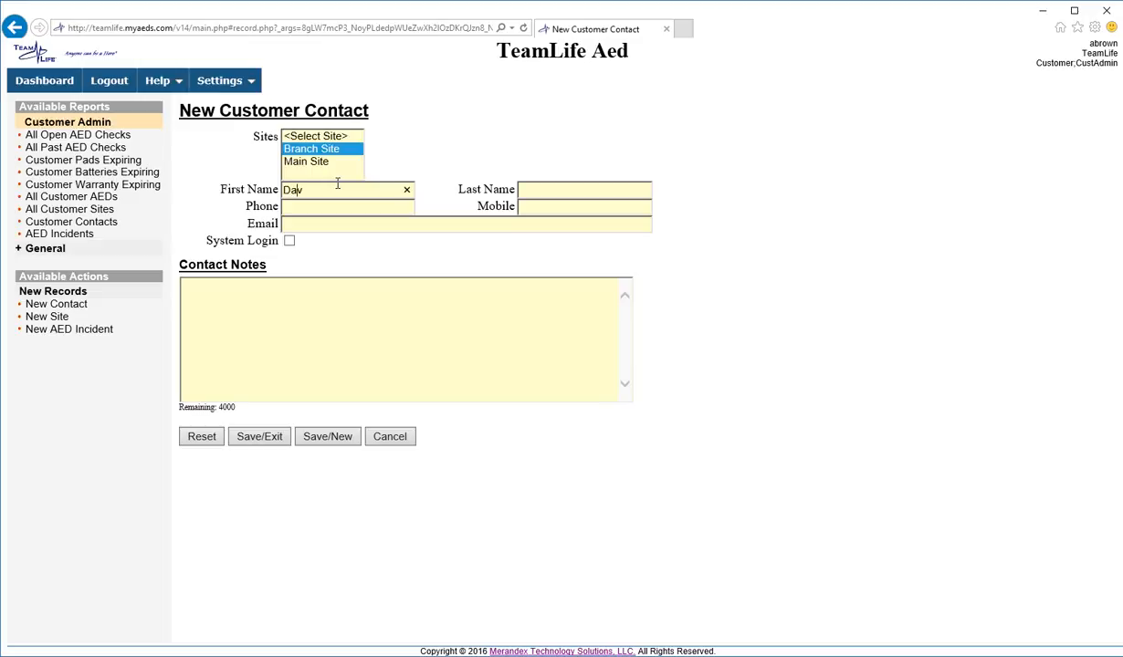
pyautogui.write('id')
pyautogui.press('Tab')
pyautogui.write('Last')
pyautogui.click(532, 208)
pyautogui.click(317, 221)
pyautogui.click(260, 436)
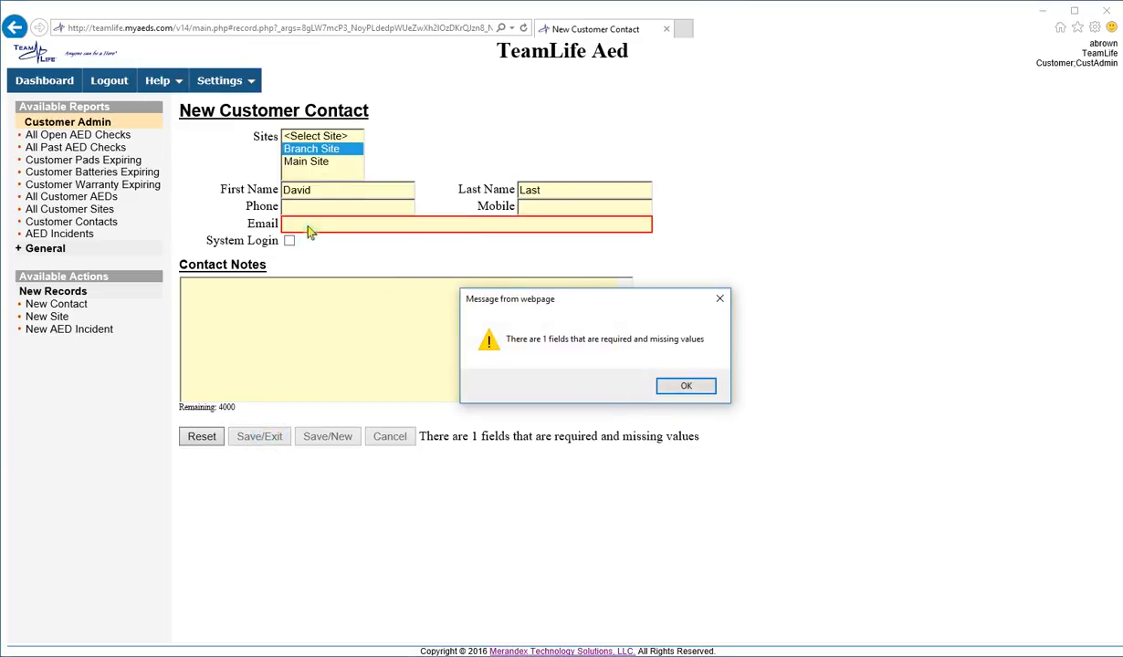
# - Dismiss the Email warning, enable System Login, and enter a user ID that's flagged as already existing
pyautogui.click(685, 386)
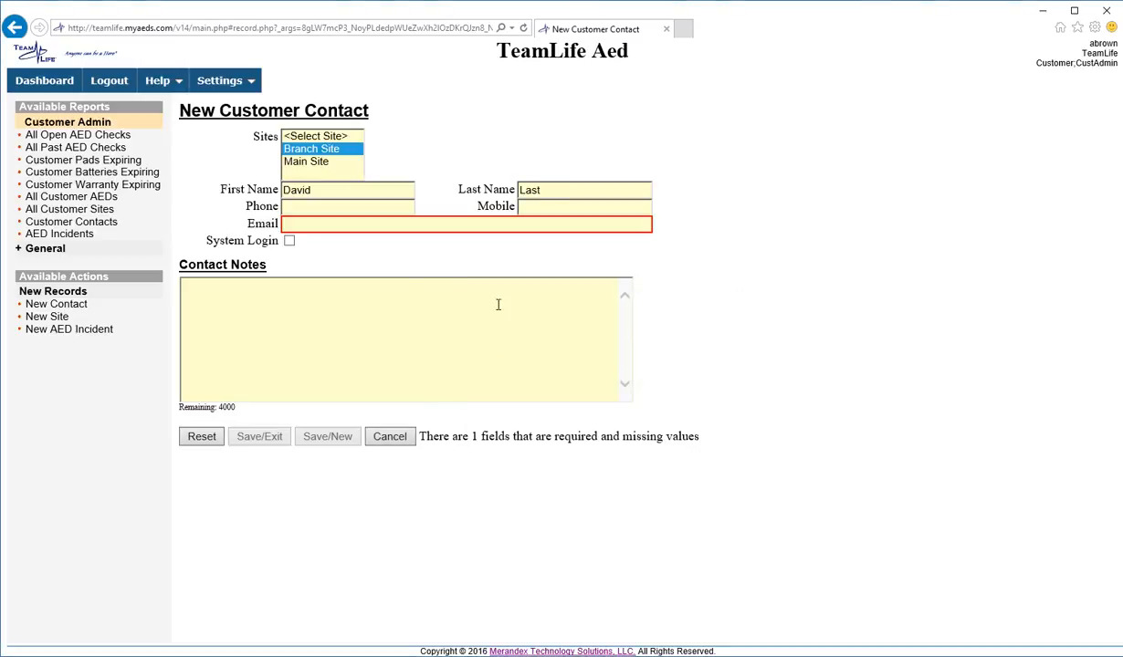
pyautogui.click(258, 242)
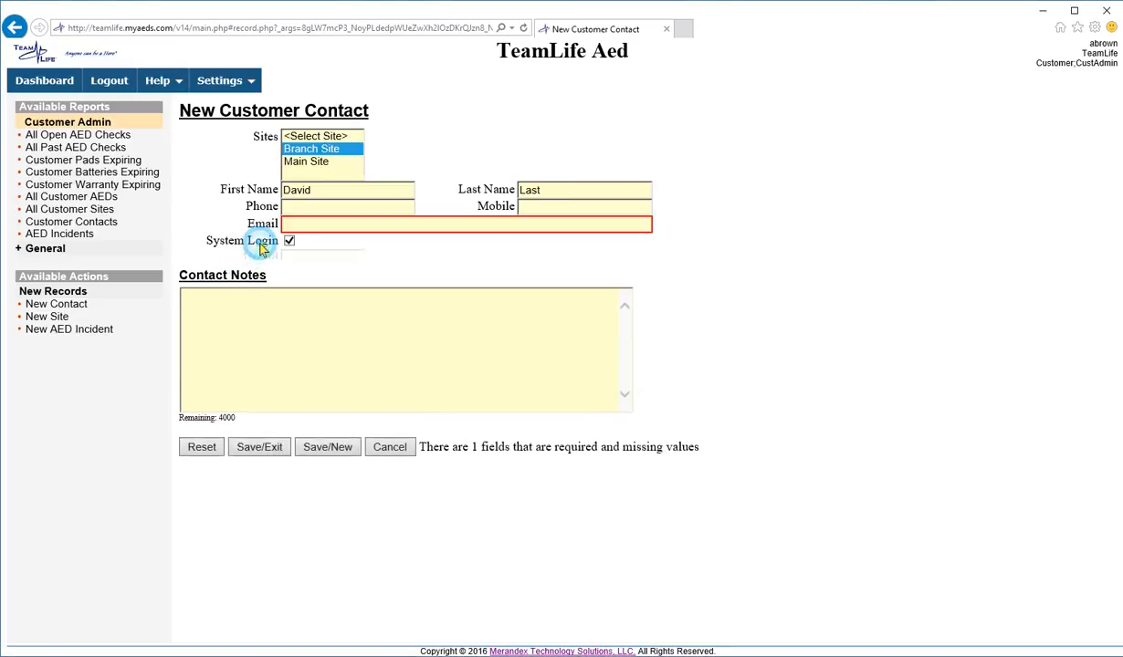
pyautogui.click(302, 258)
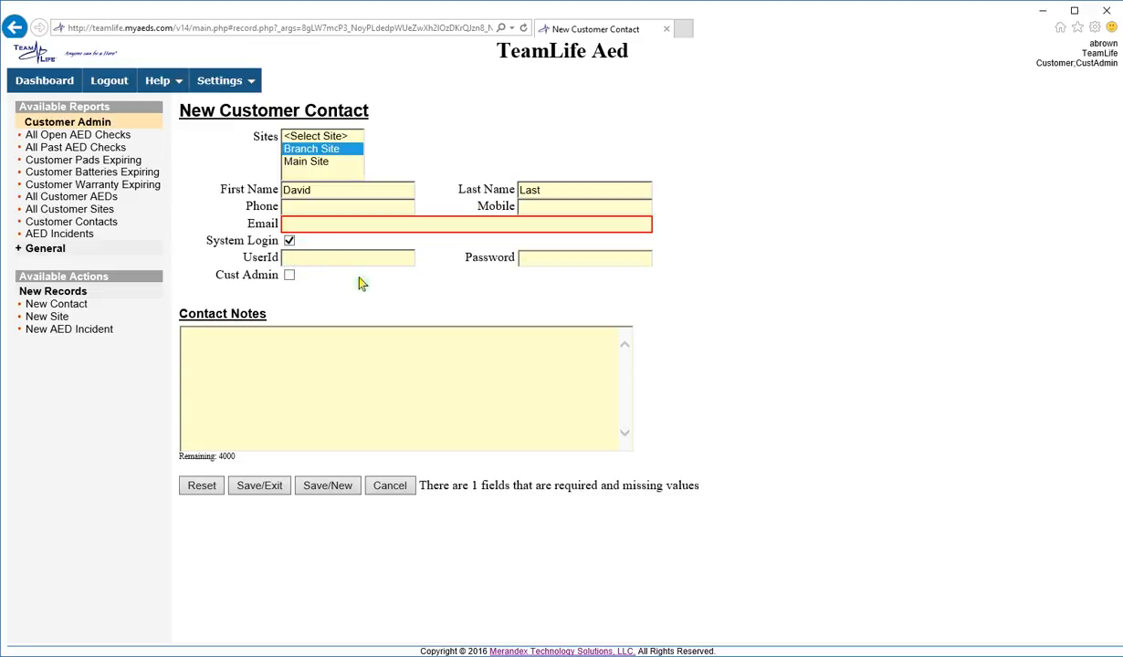
pyautogui.click(550, 258)
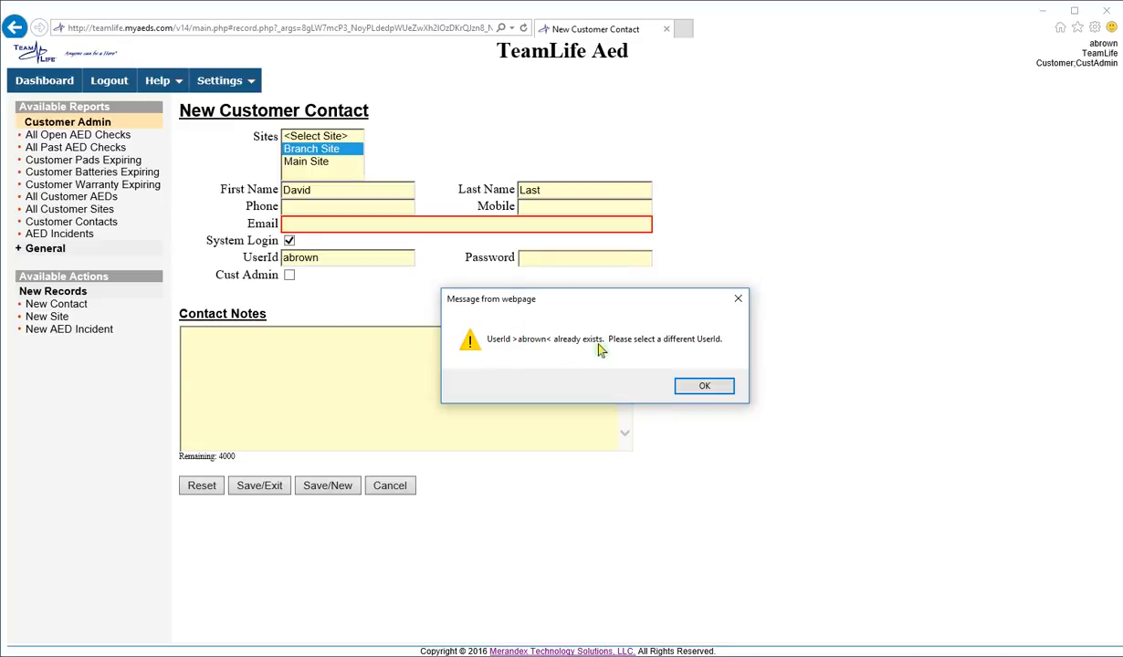
pyautogui.click(703, 386)
# - Append 1 to the user ID to make it unique and enter a password
pyautogui.write('1')
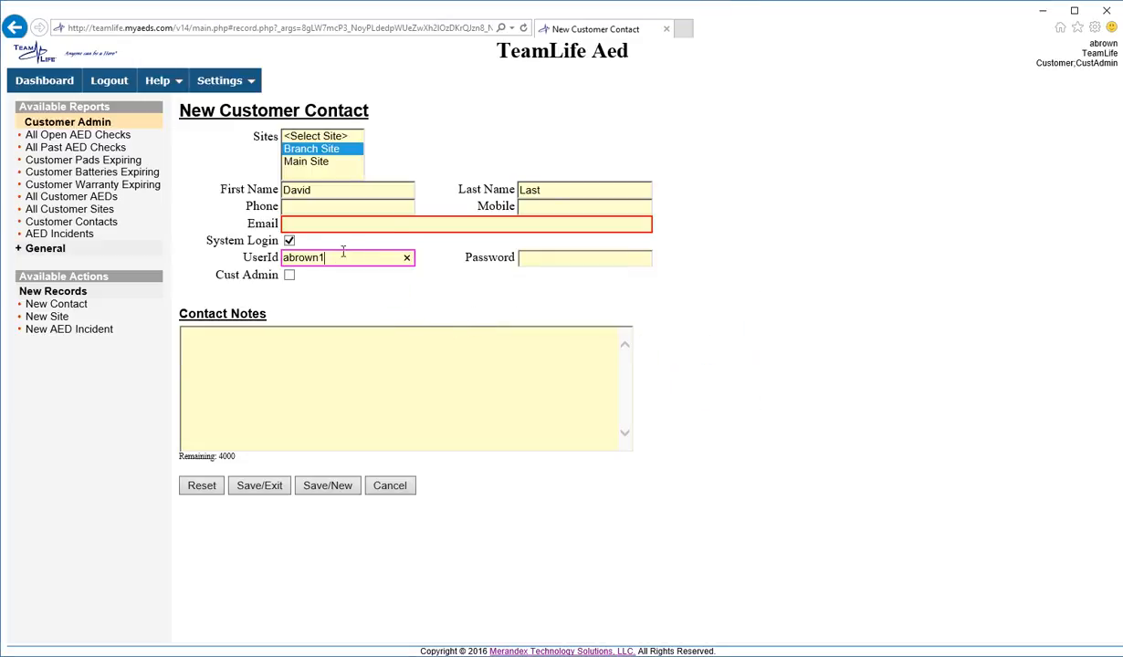
pyautogui.click(542, 259)
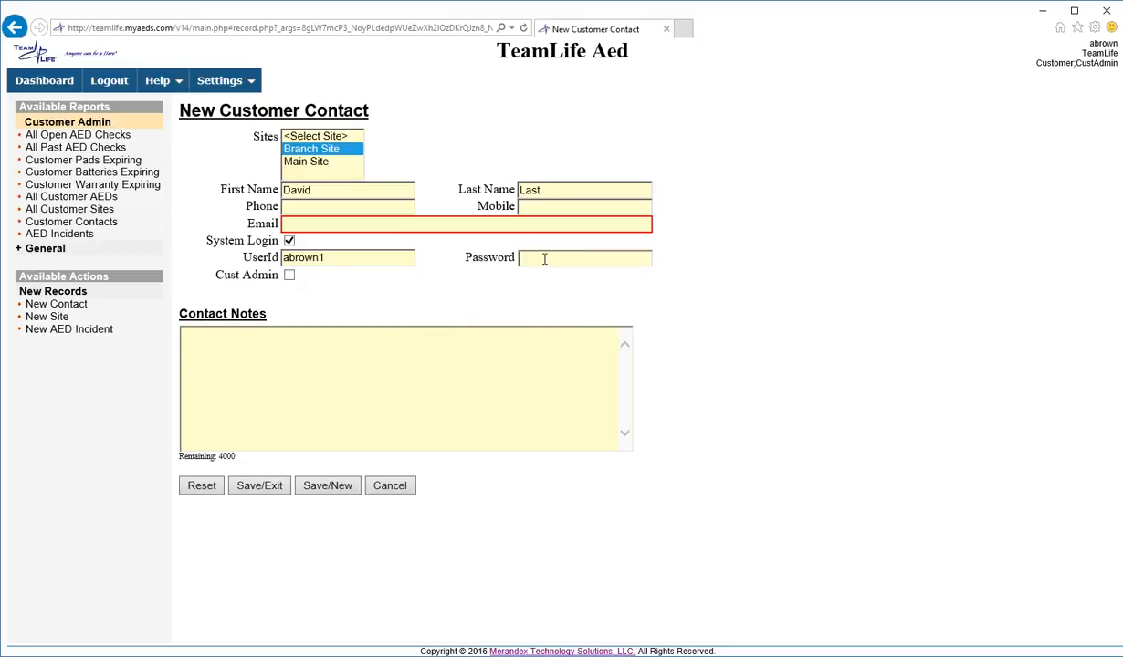
pyautogui.write('••••')
pyautogui.write('••')
pyautogui.click(251, 376)
# - Cancel the unsaved contact without saving and open the Customer Contacts report
pyautogui.click(395, 489)
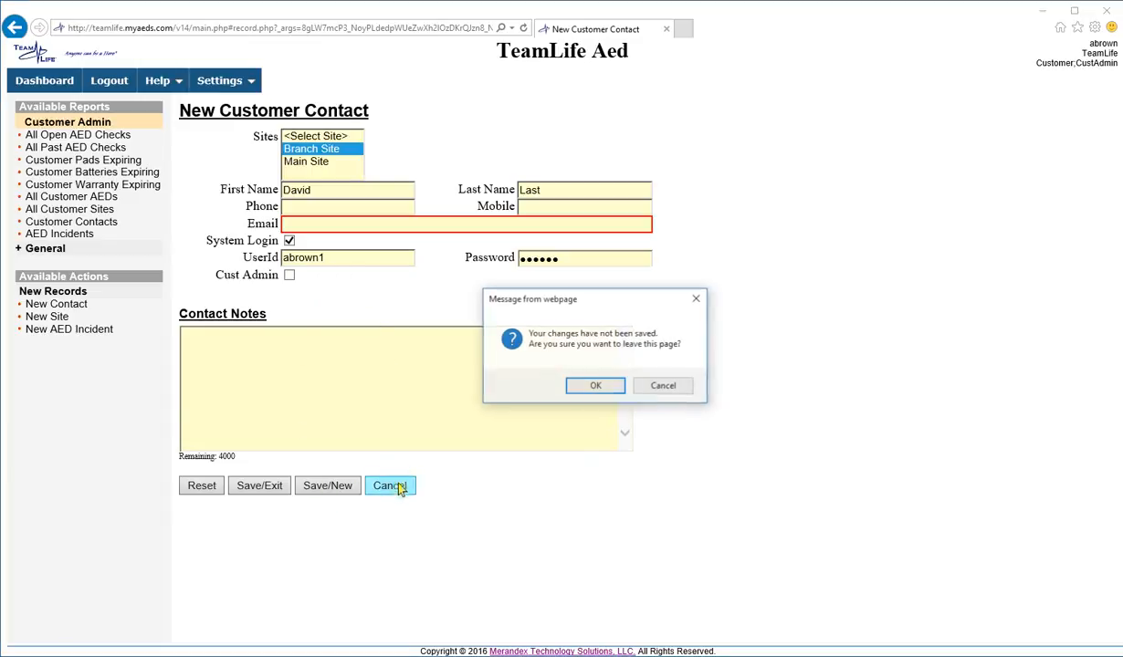
pyautogui.click(571, 377)
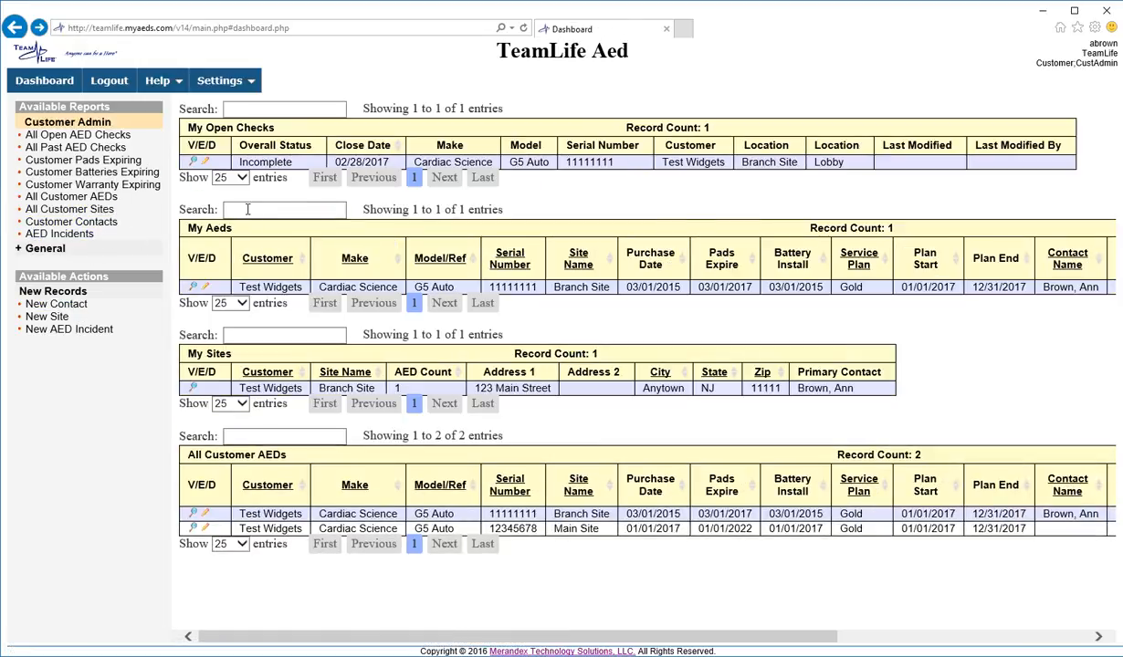
pyautogui.click(91, 222)
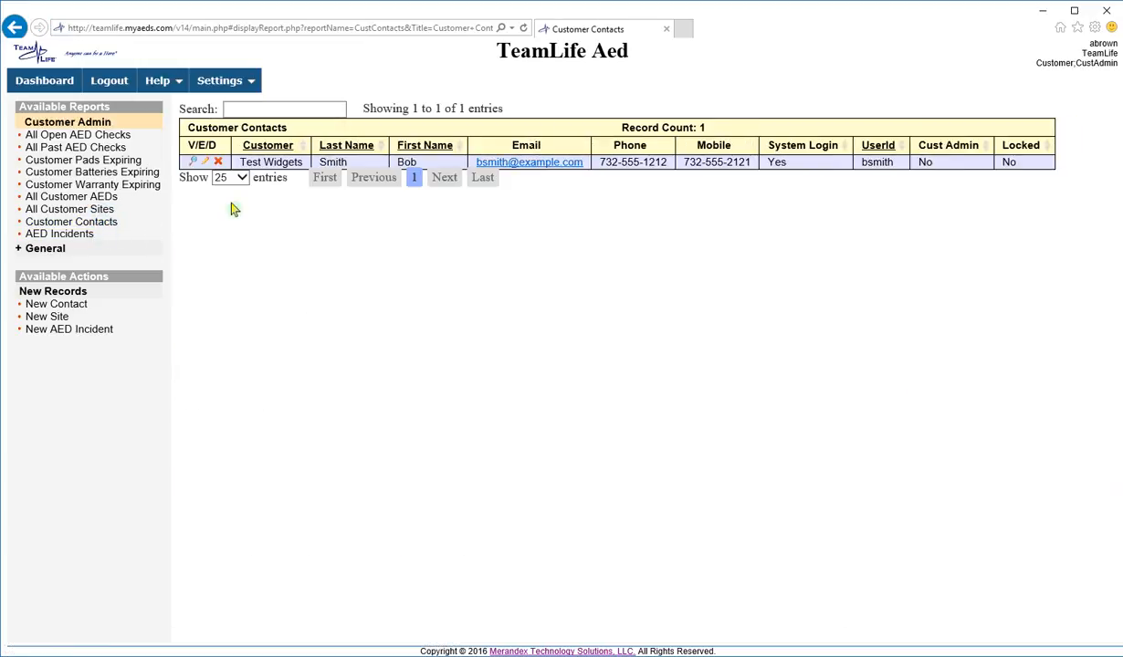
pyautogui.click(205, 162)
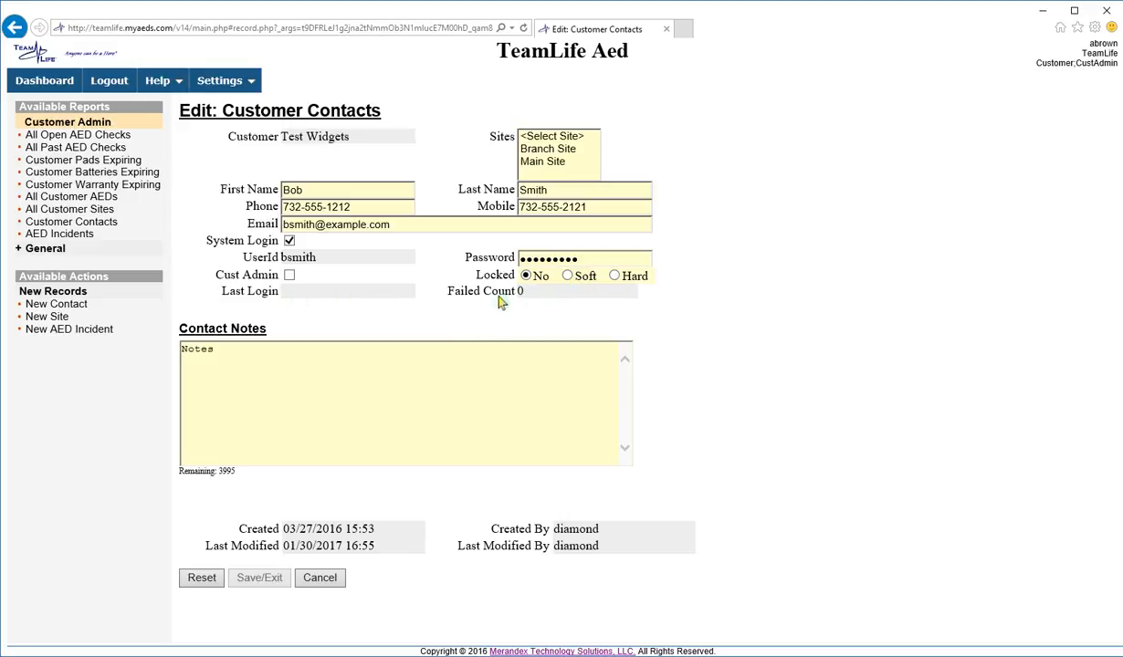
pyautogui.click(328, 582)
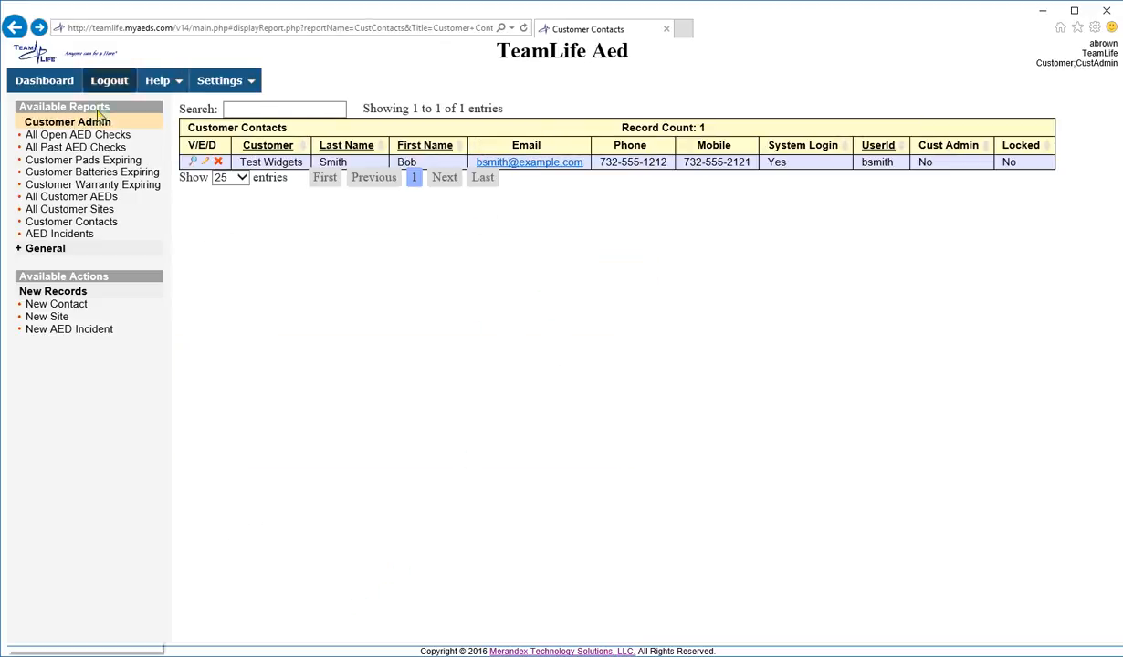
# - Begin a New Site, pick <New Contact> as its primary contact, then cancel the contact form that opens
pyautogui.click(50, 320)
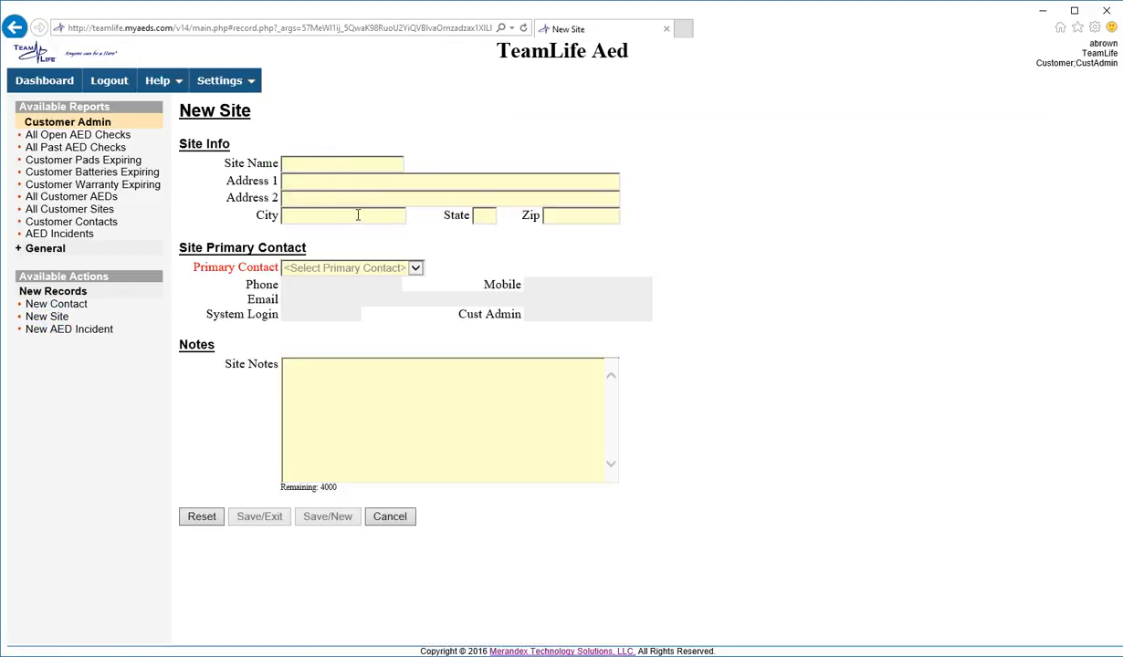
pyautogui.click(407, 268)
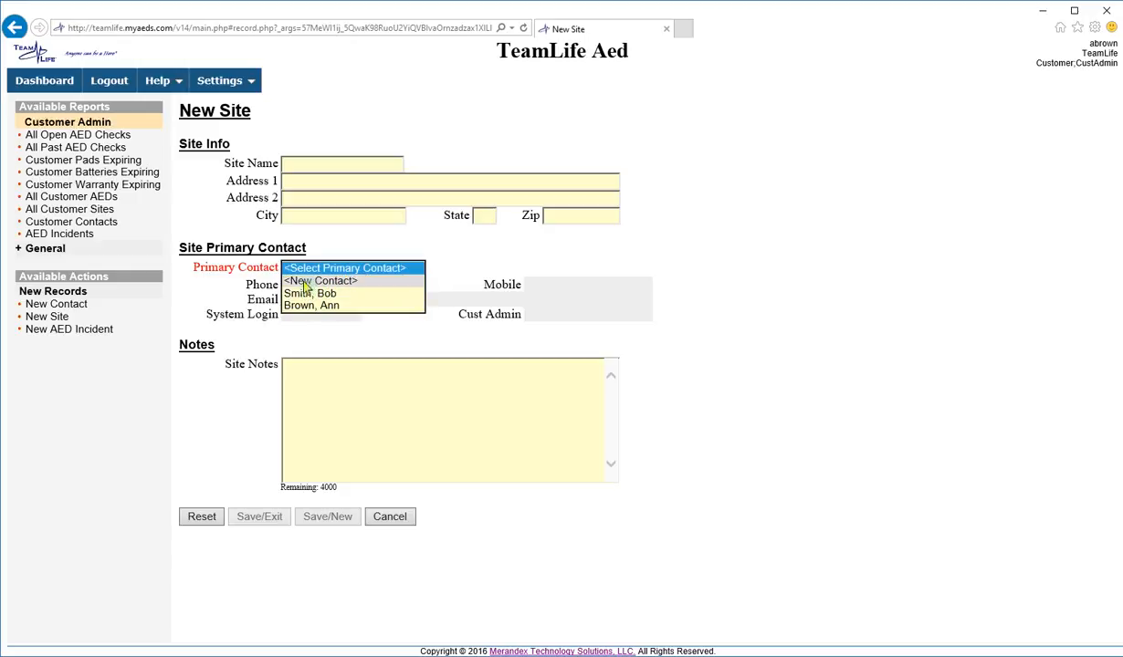
pyautogui.click(304, 284)
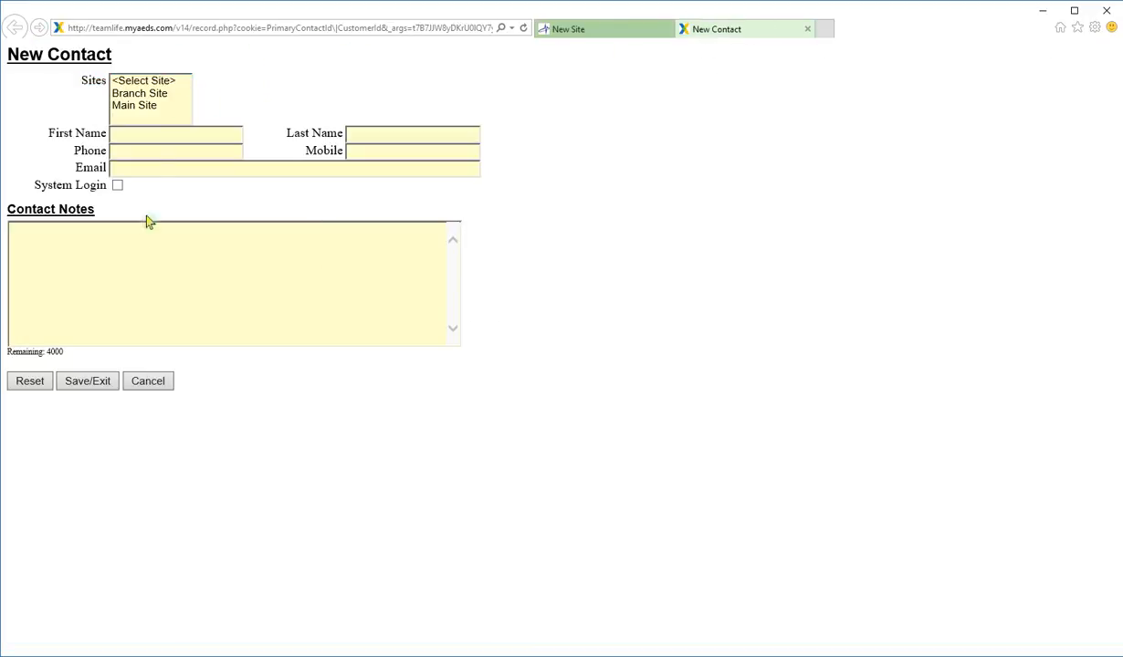
pyautogui.click(143, 381)
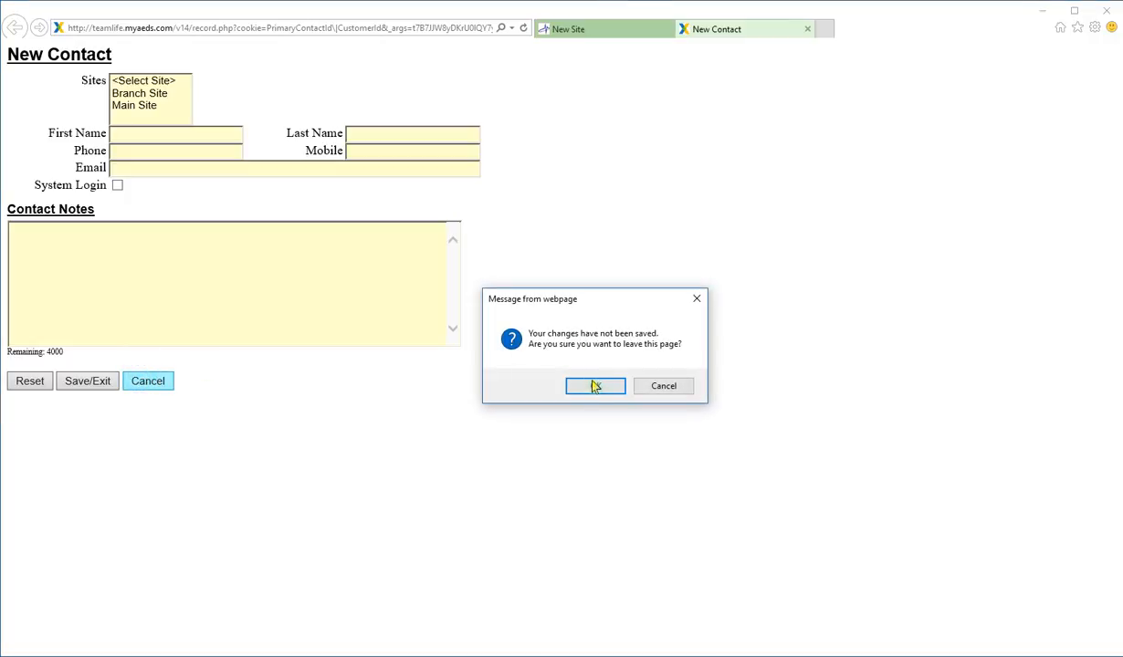
# - Leave the unsaved contact and New Site forms without saving, then start a new AED incident
pyautogui.click(595, 387)
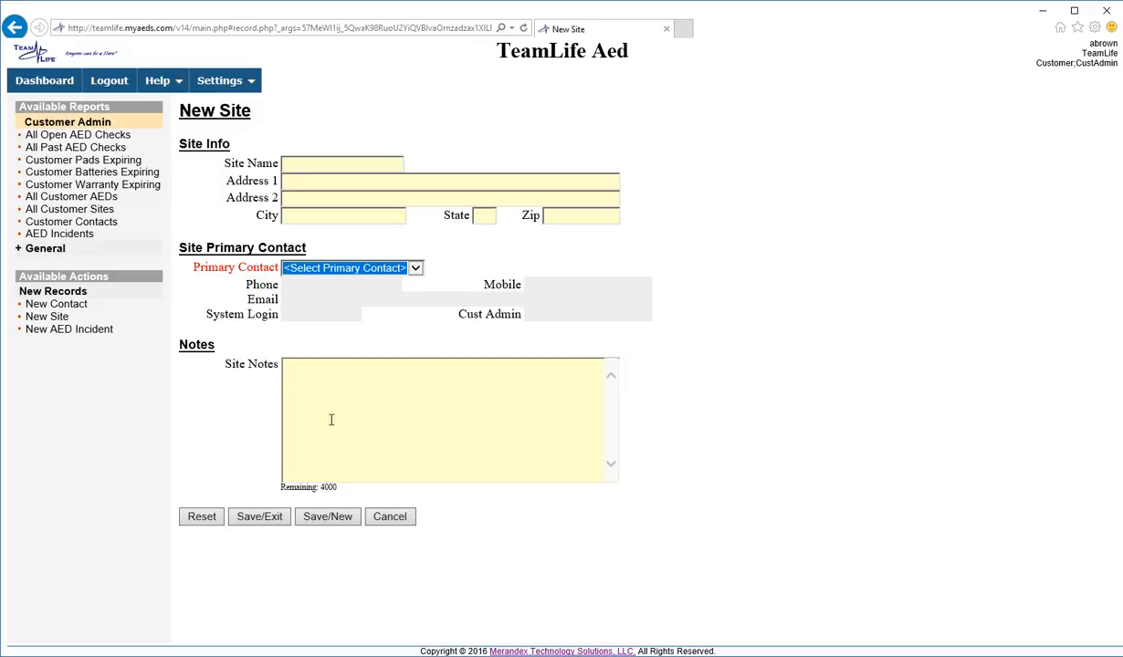
pyautogui.click(385, 517)
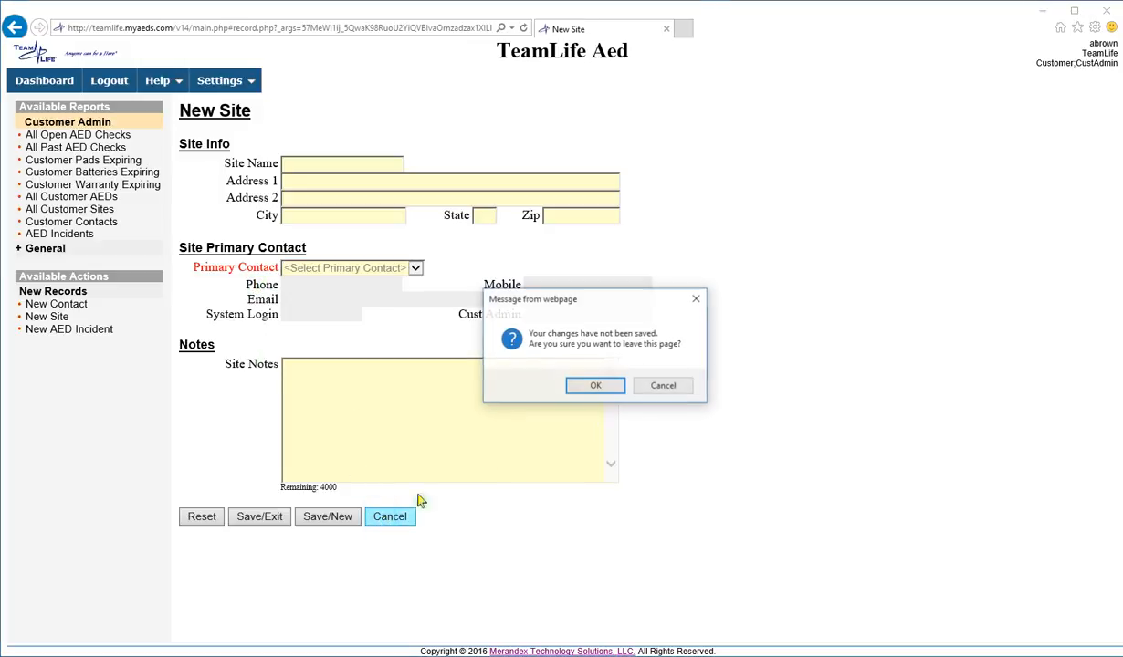
pyautogui.click(595, 384)
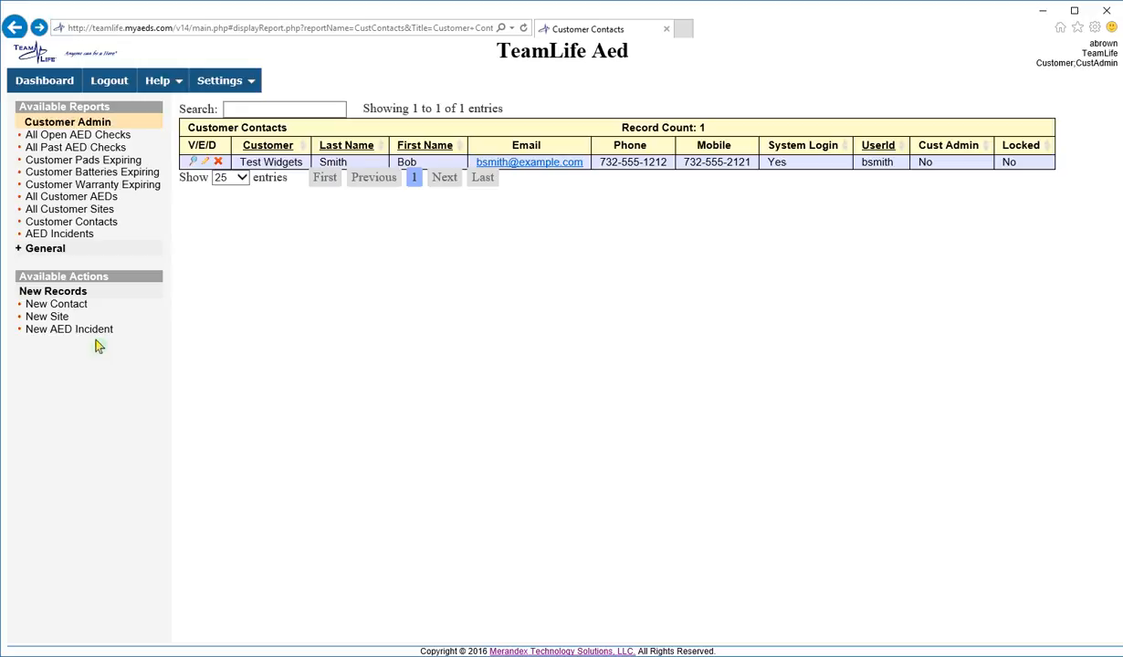
pyautogui.click(78, 331)
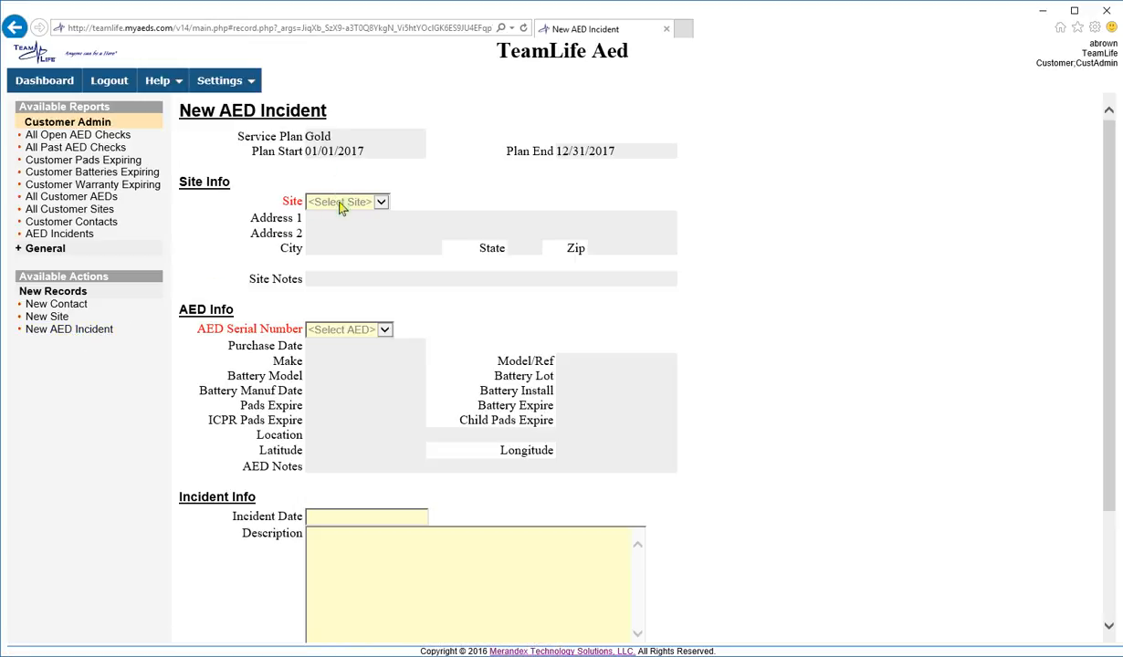
# - Select Main Site and AED serial 12345678 to auto-fill its Cardiac Science G5 details
pyautogui.click(327, 202)
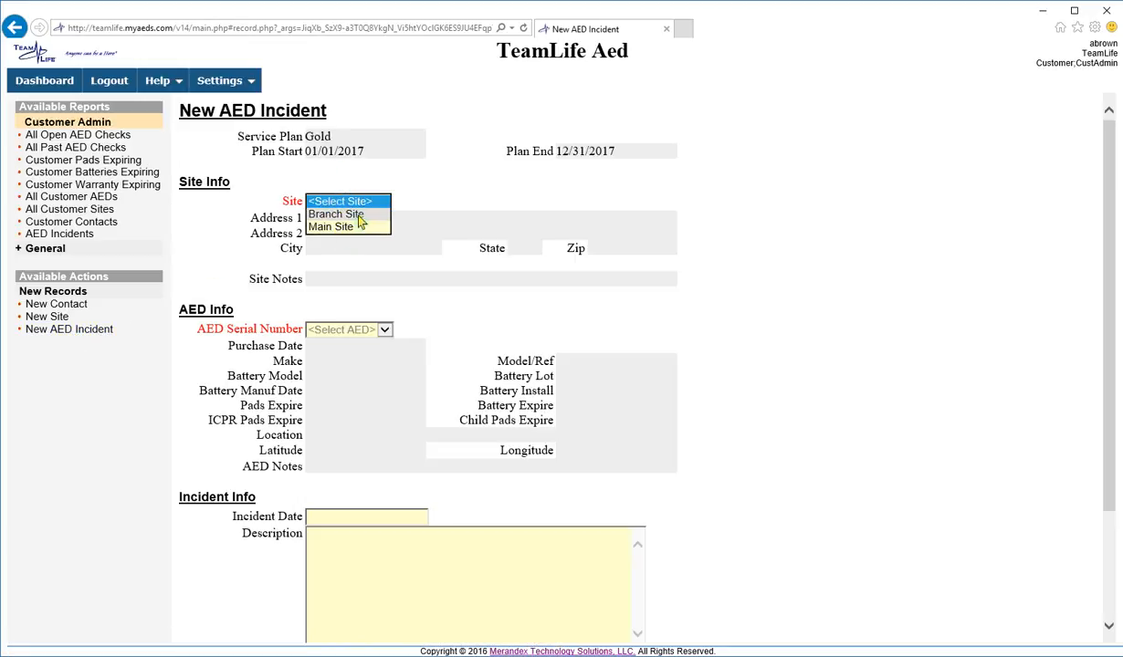
pyautogui.click(350, 215)
pyautogui.click(322, 330)
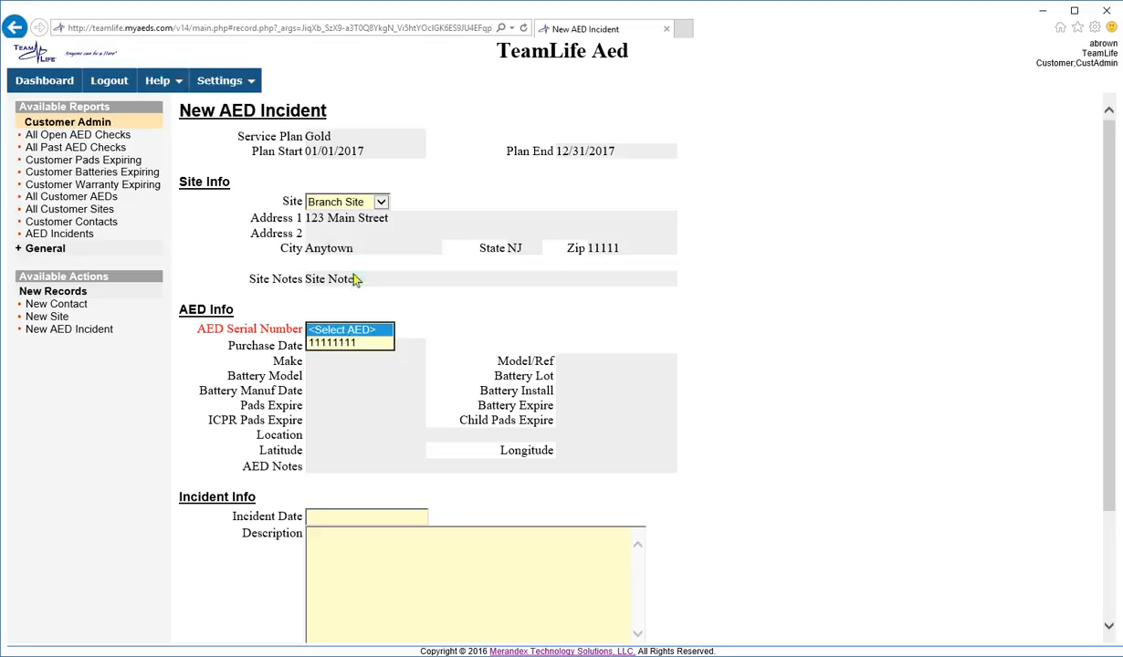
pyautogui.click(324, 203)
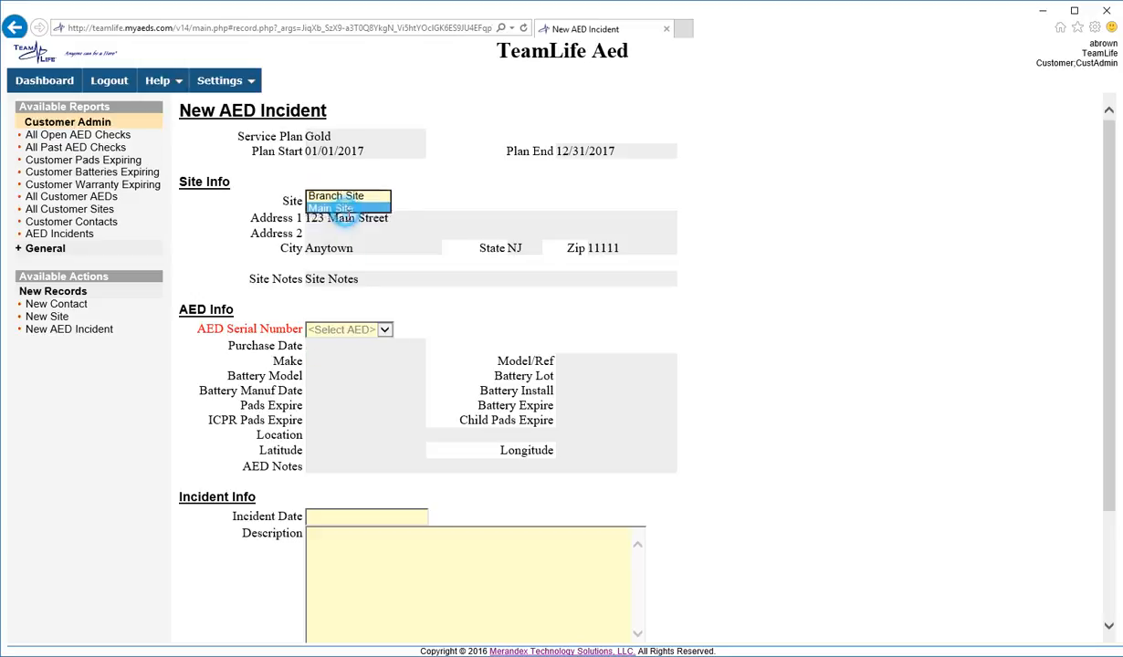
pyautogui.click(347, 214)
pyautogui.click(356, 329)
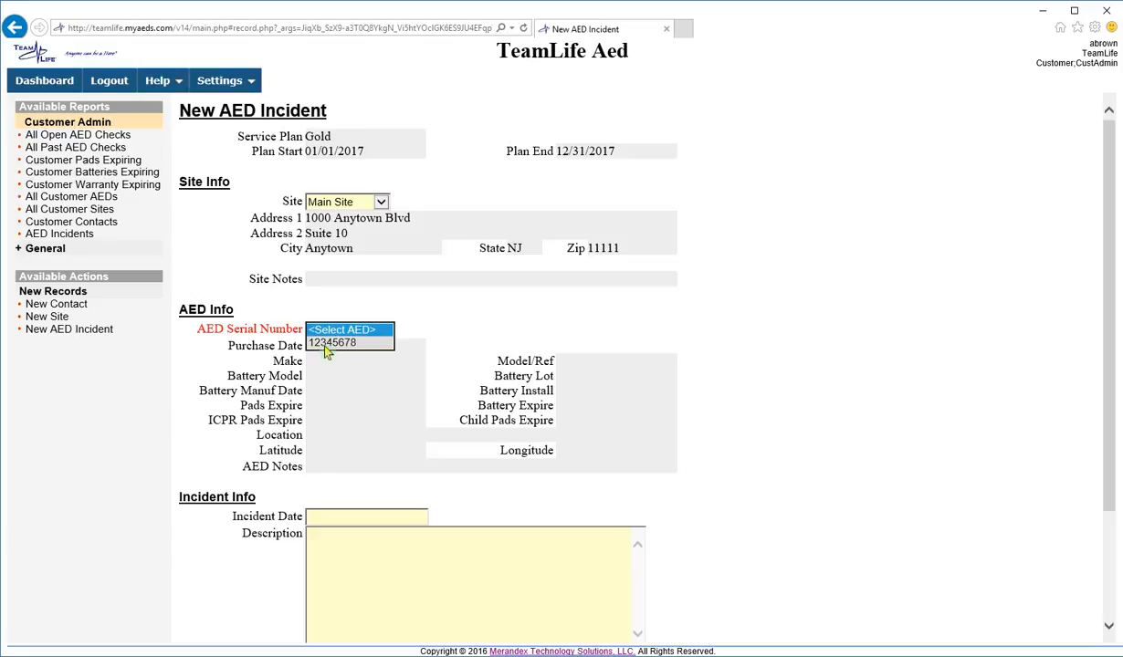
pyautogui.click(326, 345)
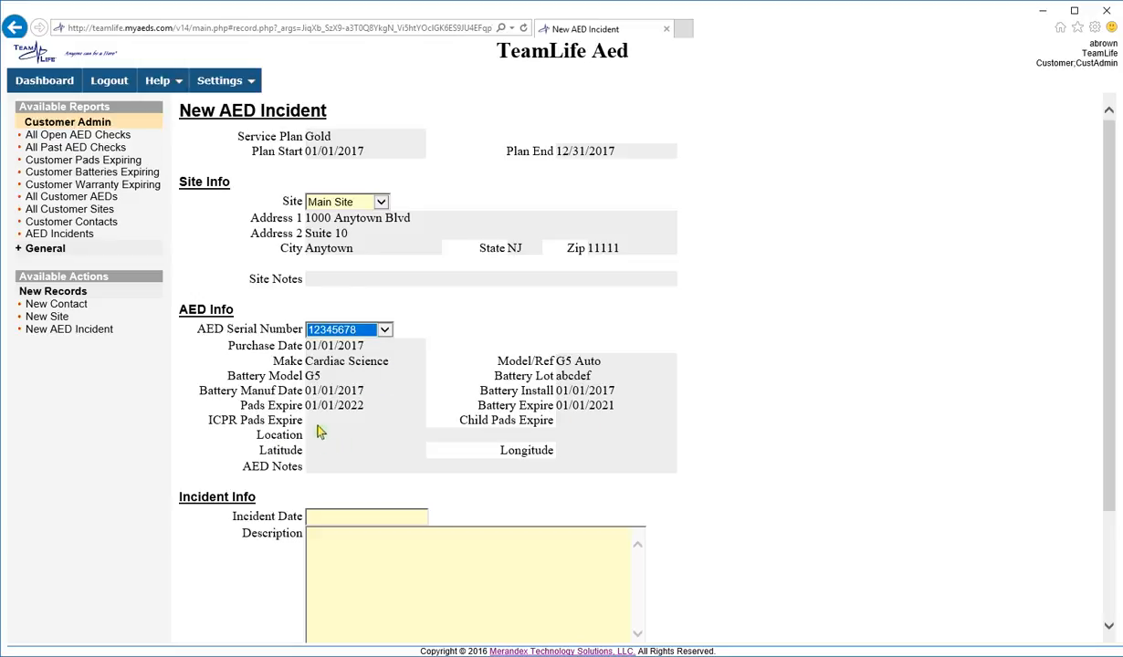
# - Switch the incident to Branch Site and AED 11111111, filling in its Lobby location and coordinates
pyautogui.click(346, 202)
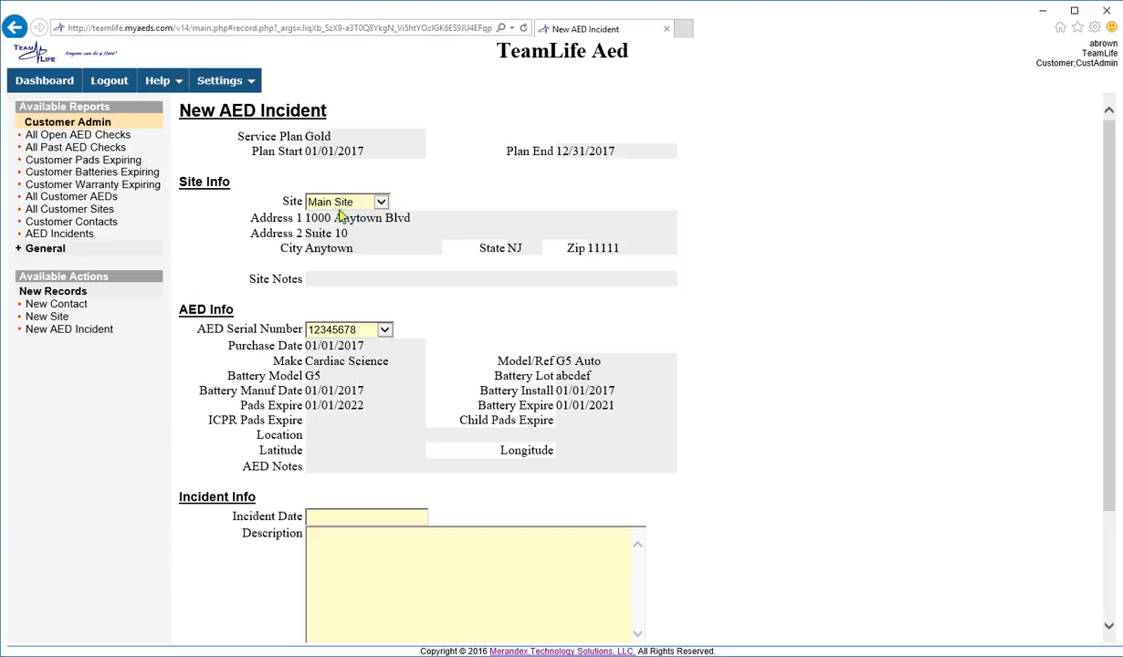
pyautogui.click(338, 202)
pyautogui.click(335, 190)
pyautogui.click(361, 329)
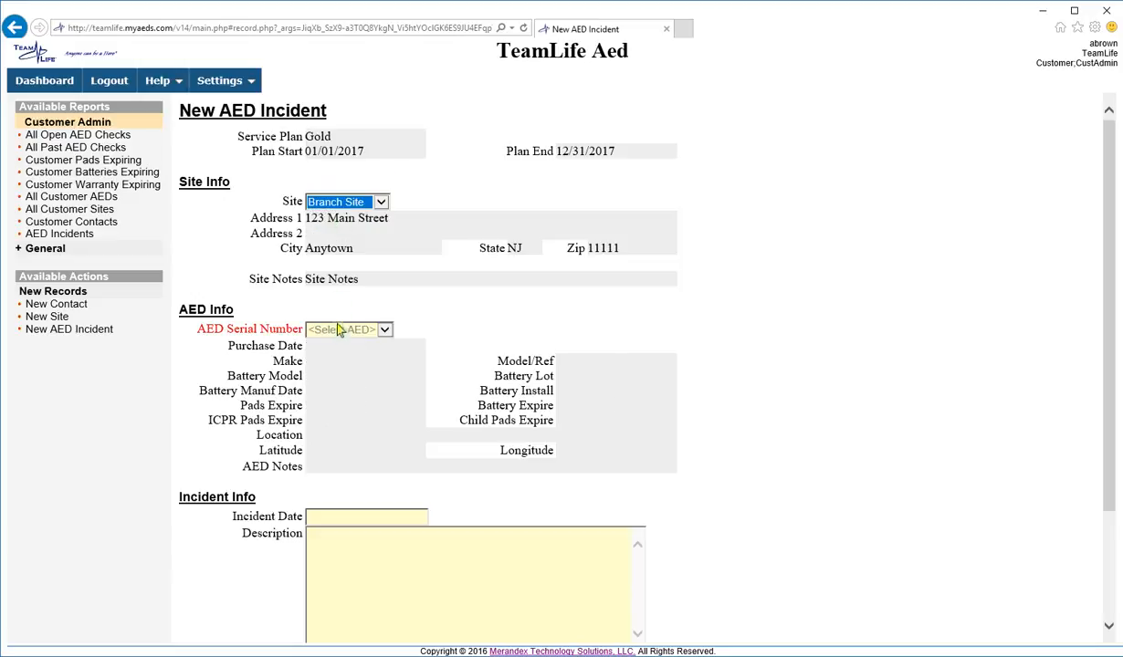
pyautogui.click(336, 342)
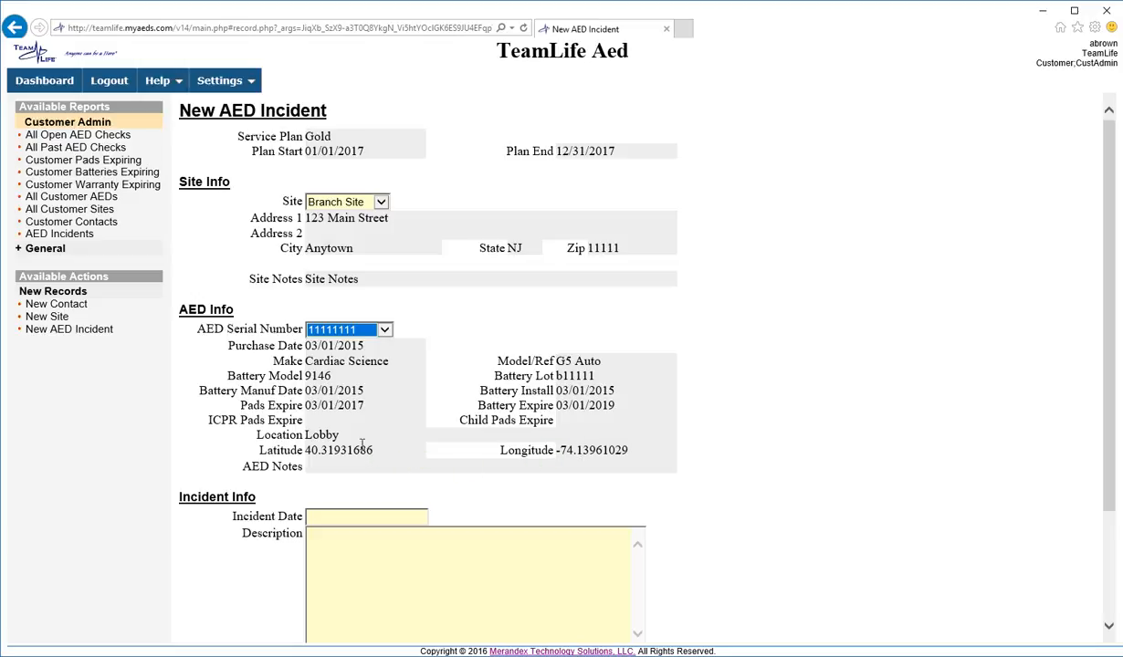
pyautogui.moveTo(338, 435); pyautogui.dragTo(302, 436)
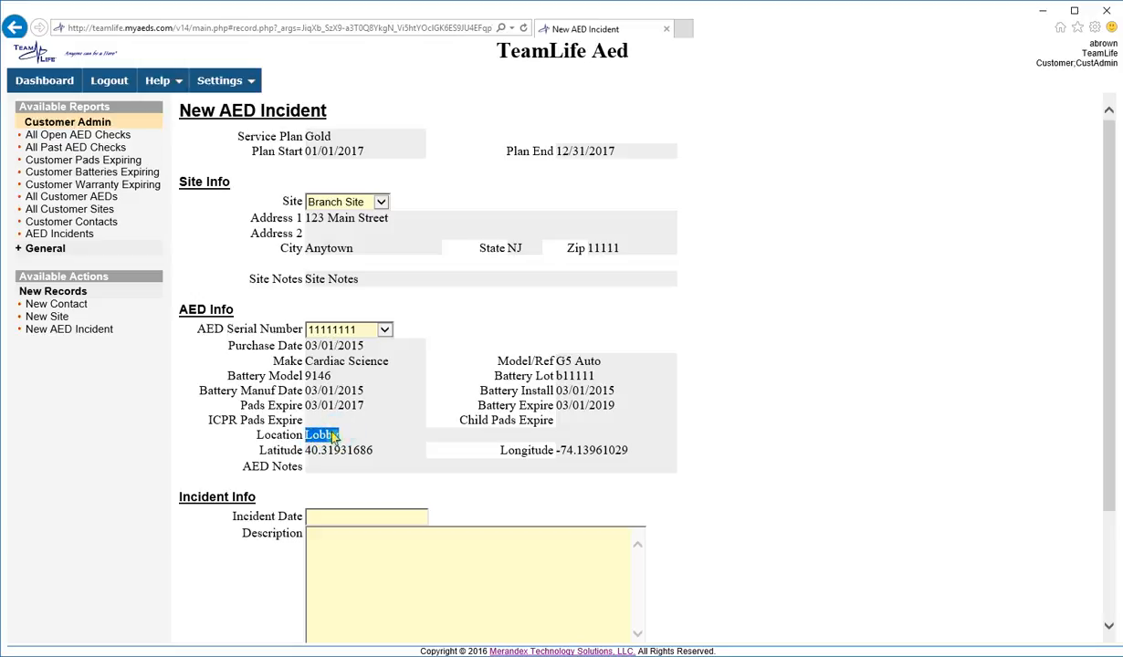
pyautogui.scroll(-1, 285, 528)
pyautogui.scroll(-2, 285, 528)
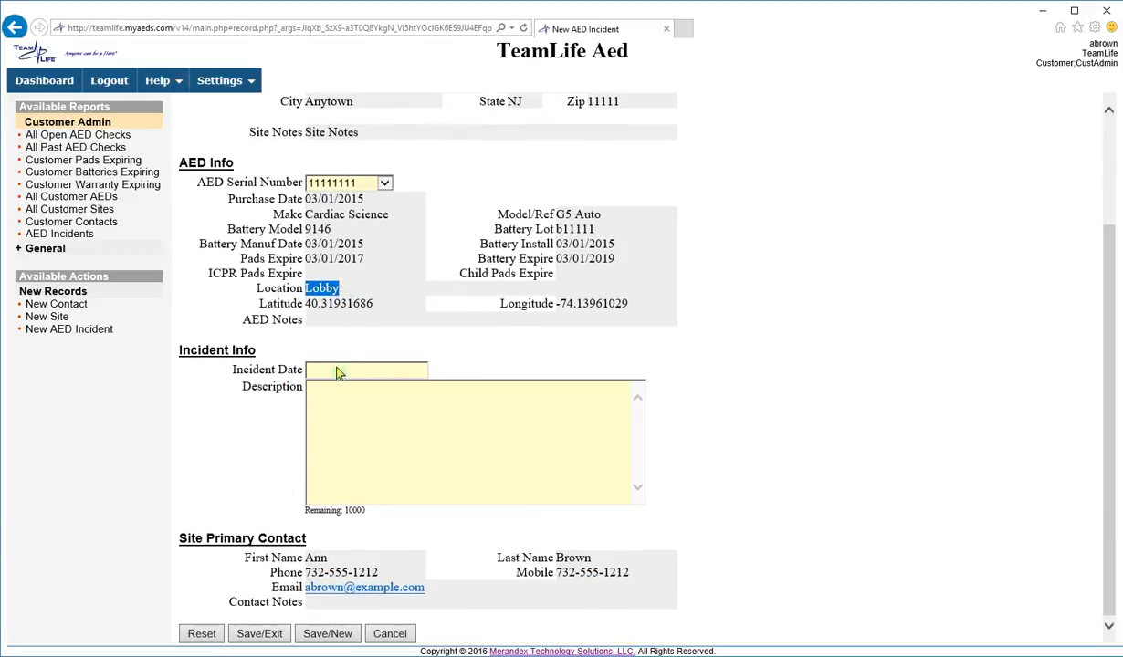
# - Set the incident date to 01/30/2017 12:00, then discard the incident form
pyautogui.click(338, 370)
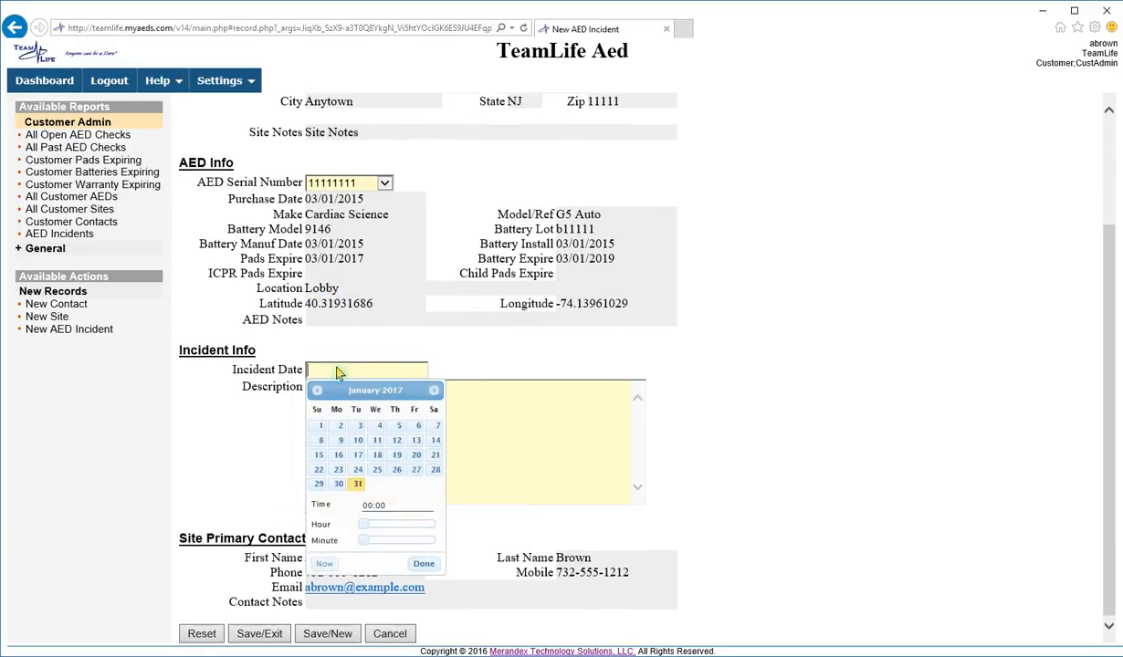
pyautogui.click(338, 485)
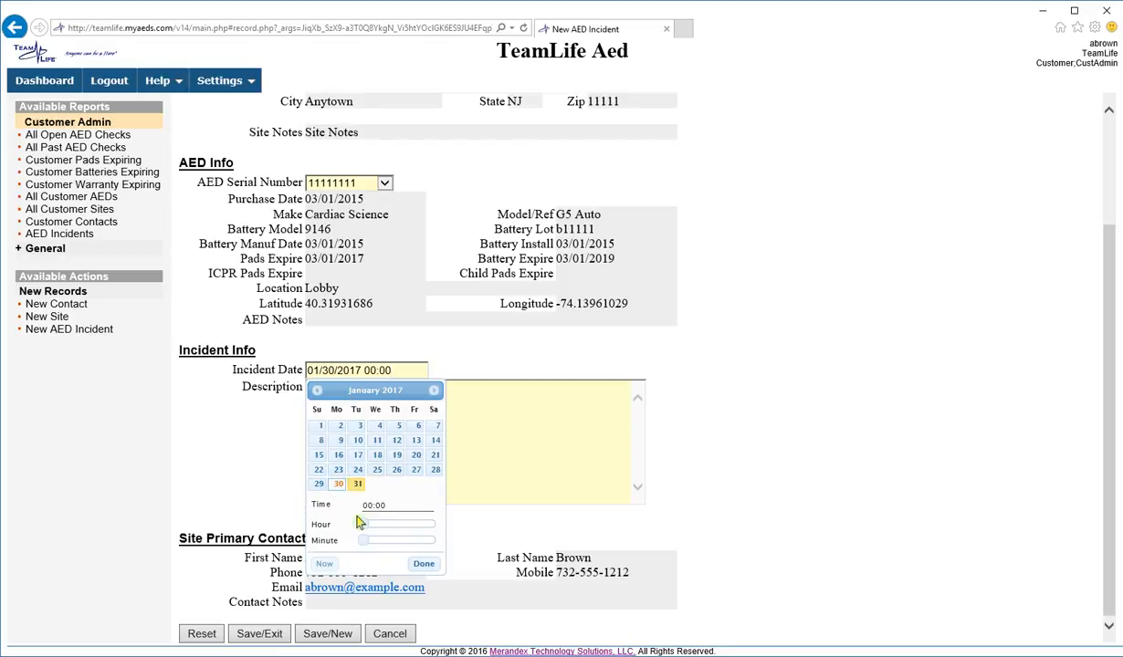
pyautogui.moveTo(364, 524); pyautogui.dragTo(400, 525)
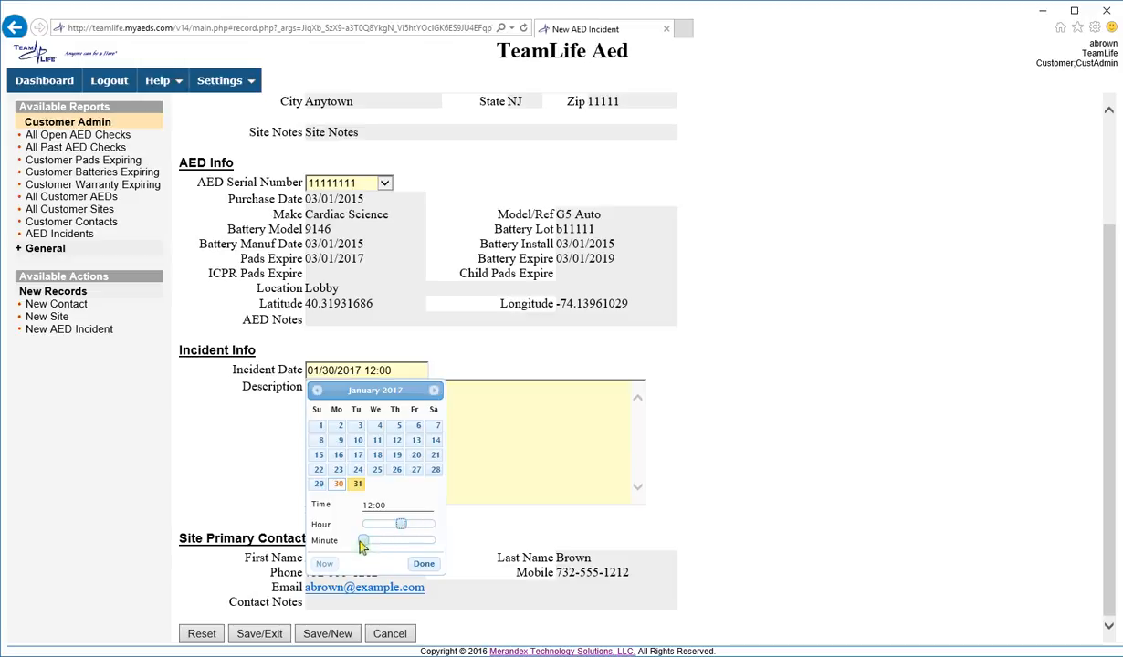
pyautogui.click(420, 562)
pyautogui.click(326, 412)
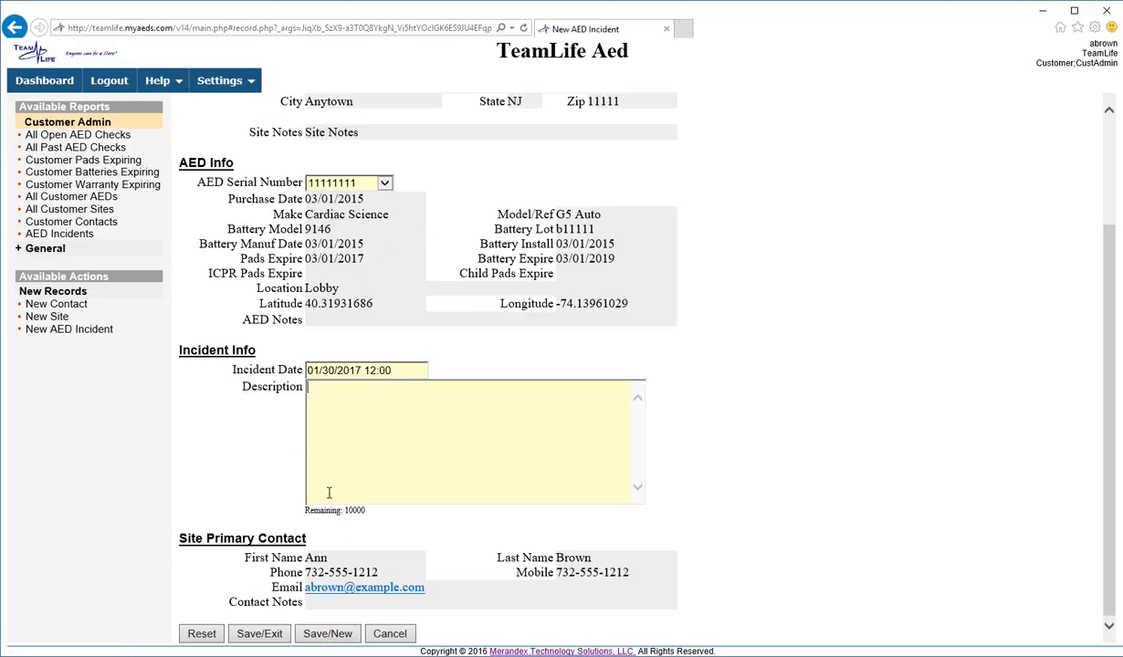
pyautogui.click(405, 636)
# - Discard the unsaved incident form, then show the dashboard's General reports: My Open Checks, expiring pads and batteries
pyautogui.click(569, 383)
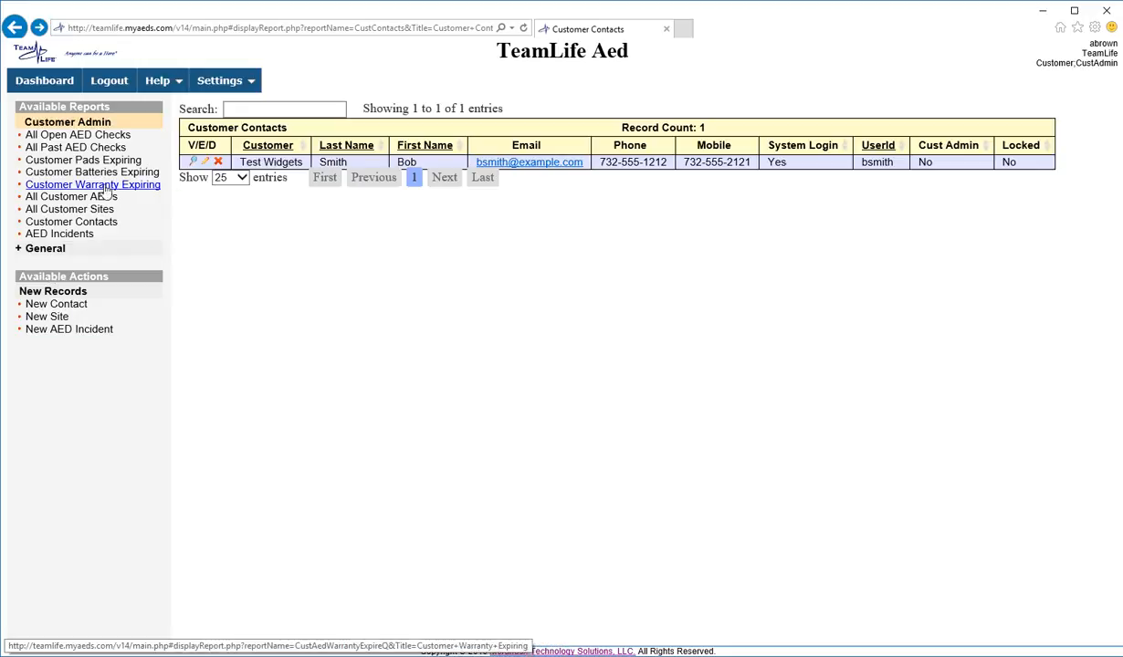
pyautogui.click(44, 81)
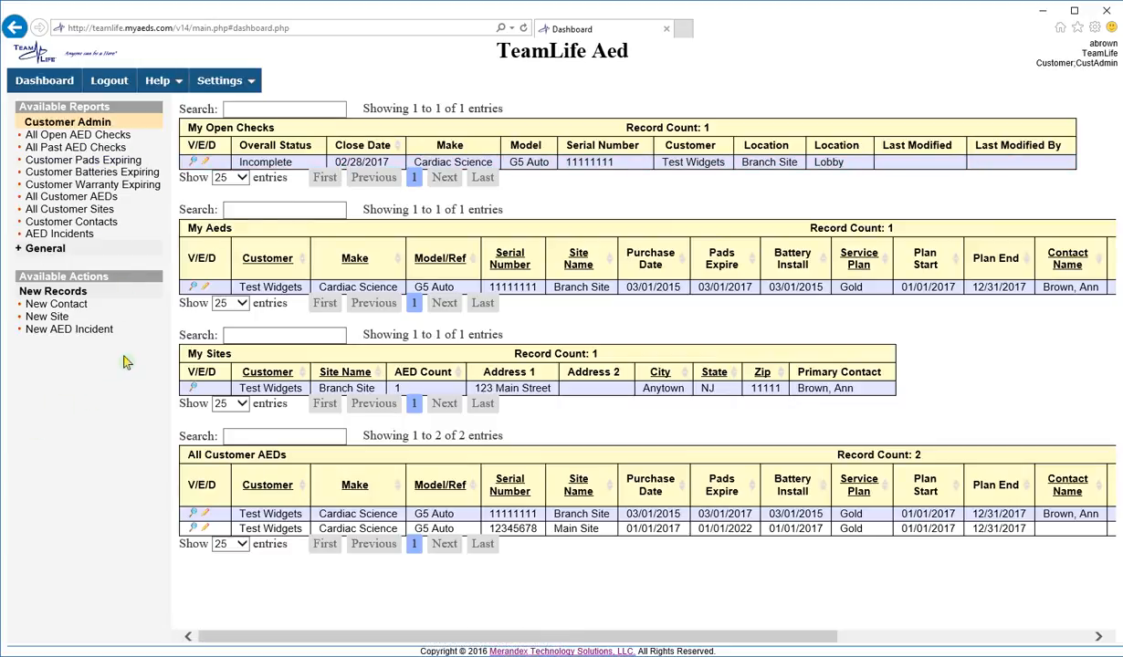
pyautogui.click(41, 249)
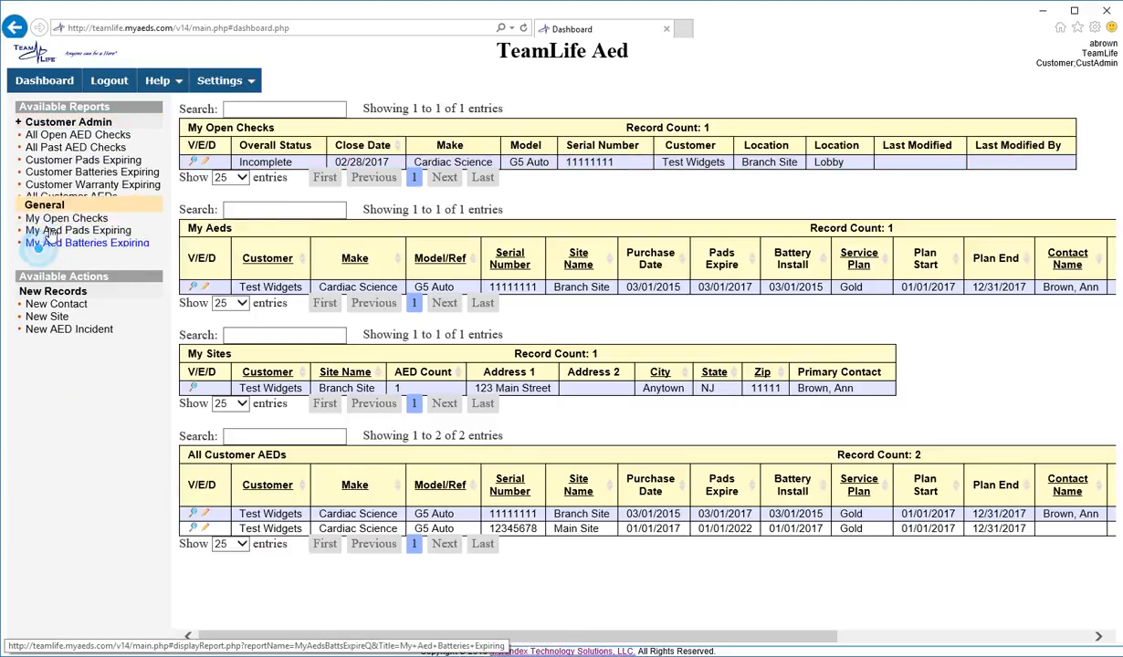